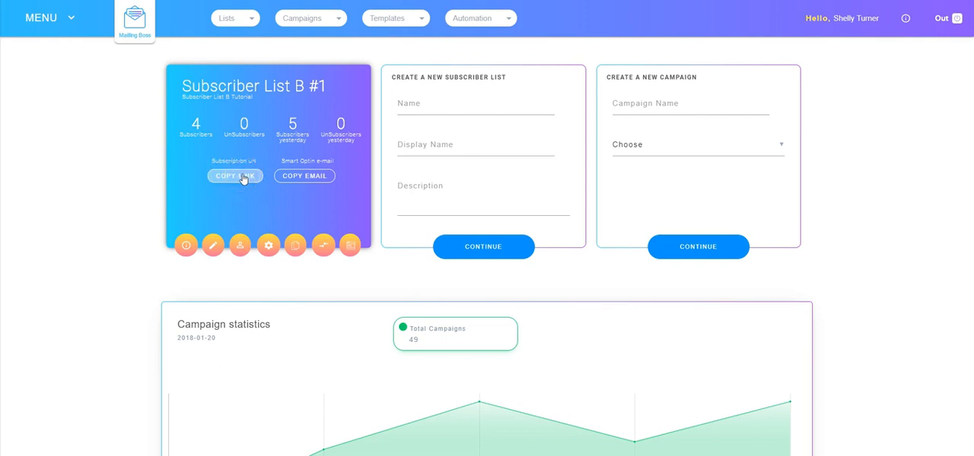
Step: Copy the subscription link of Subscriber List B #1 and open it in a new browser tab
{"action": "left_click", "coordinate": [234, 176]}
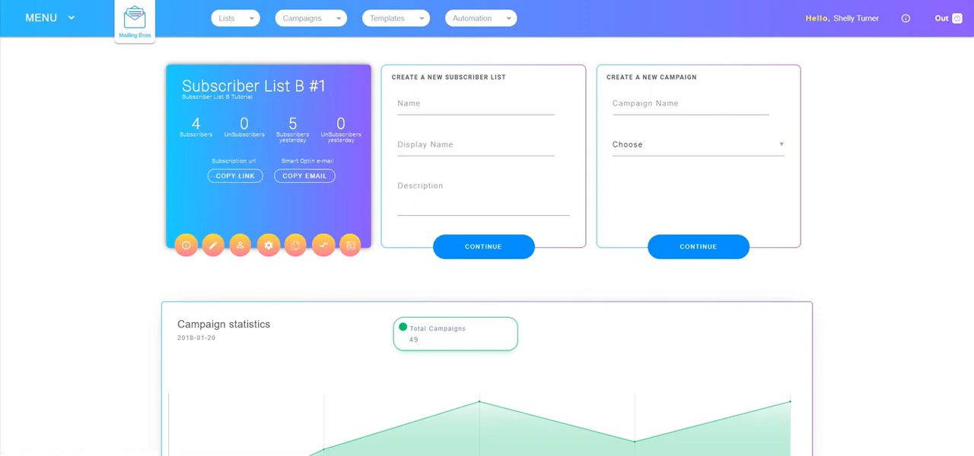
{"action": "key", "text": "ctrl+t"}
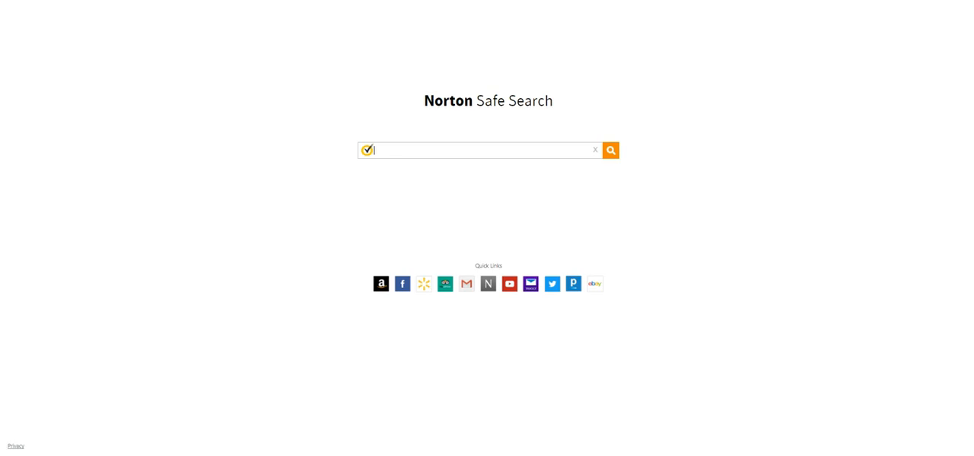
{"action": "type", "text": "http://dev.mailingboss.com/index.php/lists/av15335k6jc22/subscribe"}
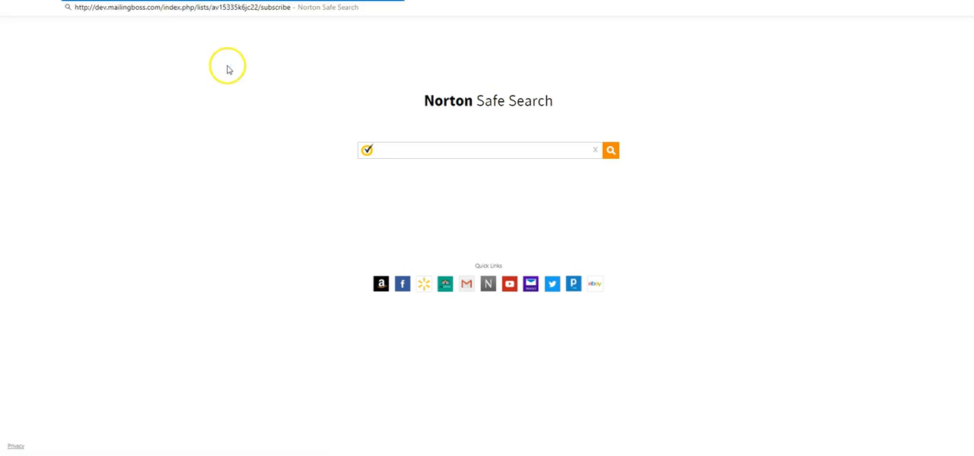
{"action": "key", "text": "Return"}
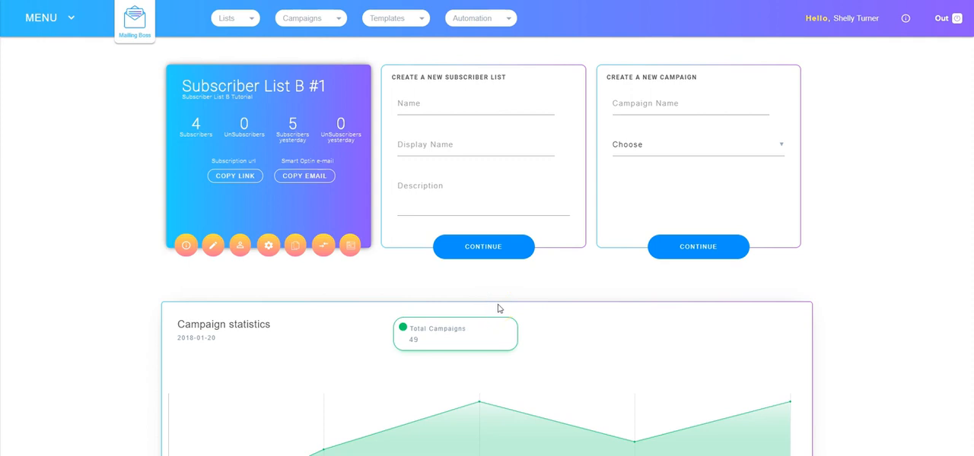
Step: Open the Subscribe form page of Subscriber List B #1 for editing and review its [LIST_NAME] tag
{"action": "left_click", "coordinate": [184, 245]}
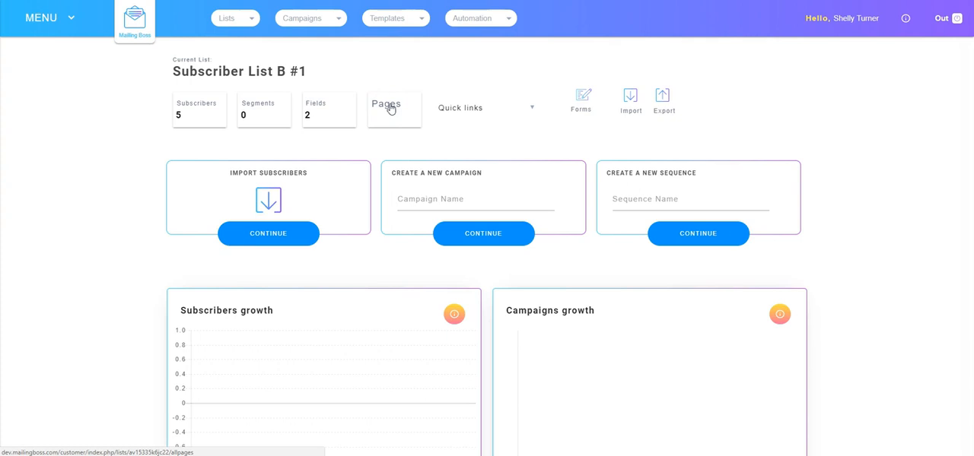
{"action": "left_click", "coordinate": [388, 107]}
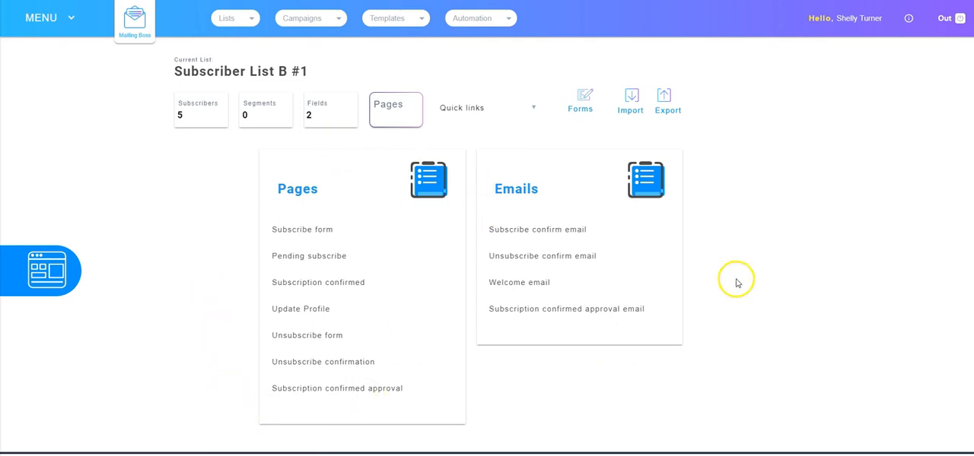
{"action": "left_click", "coordinate": [302, 230]}
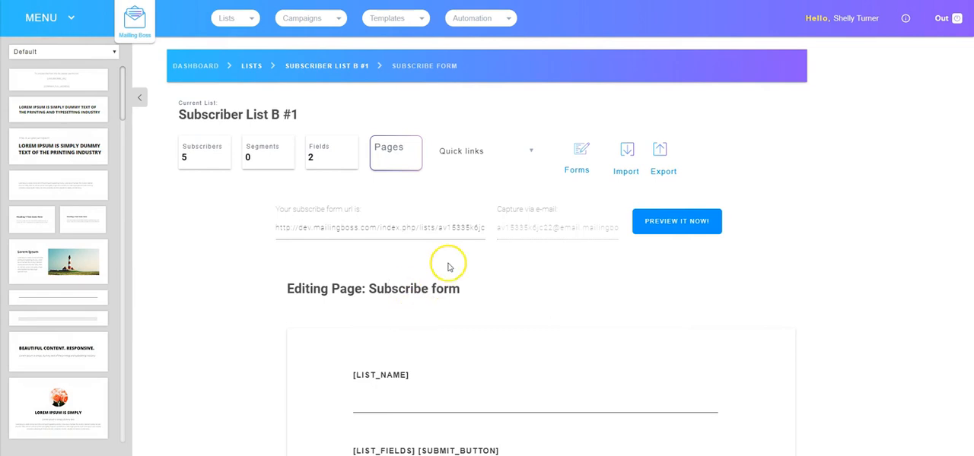
{"action": "scroll", "coordinate": [518, 298], "scroll_direction": "down", "scroll_amount": 2}
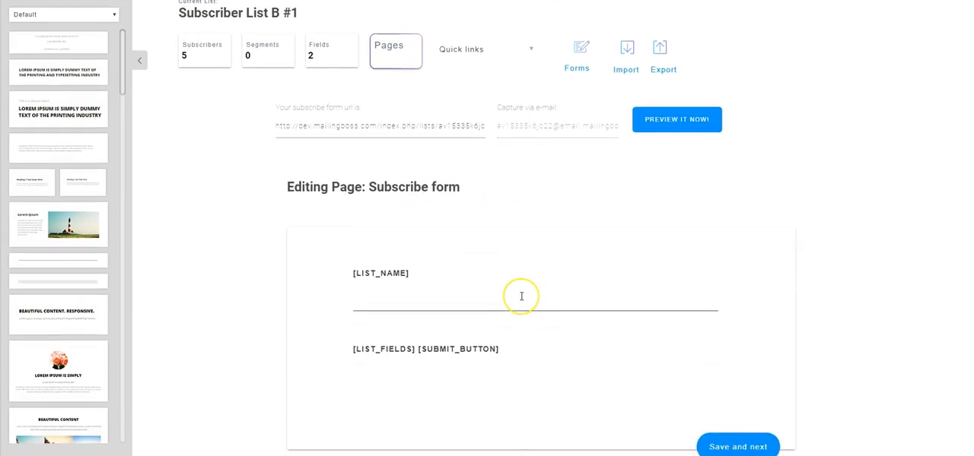
{"action": "scroll", "coordinate": [476, 283], "scroll_direction": "down", "scroll_amount": 1}
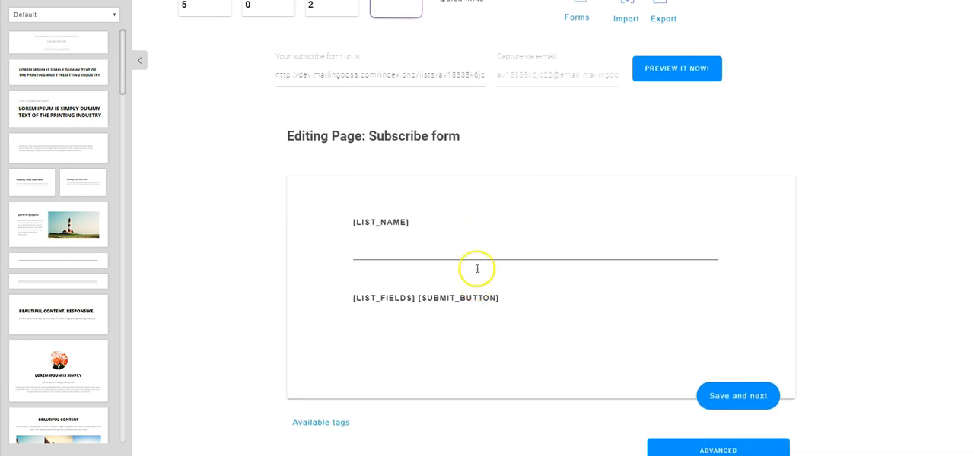
{"action": "left_click_drag", "start_coordinate": [419, 222], "coordinate": [352, 223]}
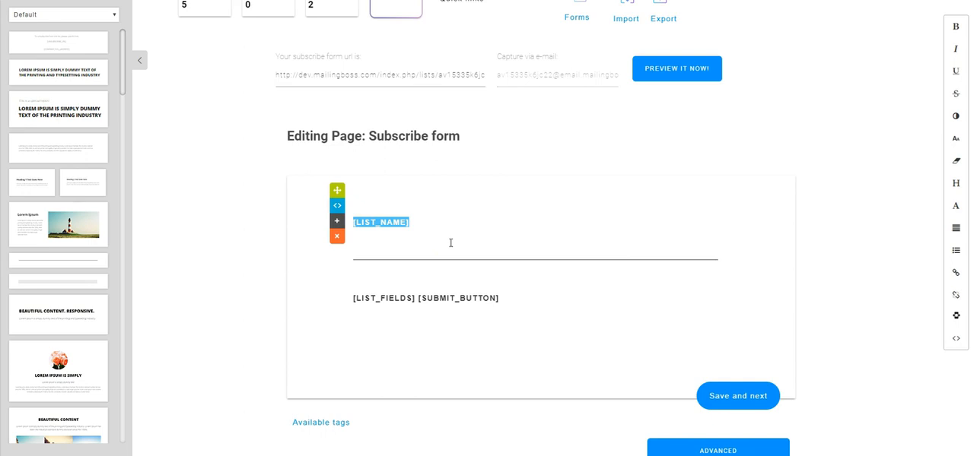
{"action": "left_click", "coordinate": [433, 226]}
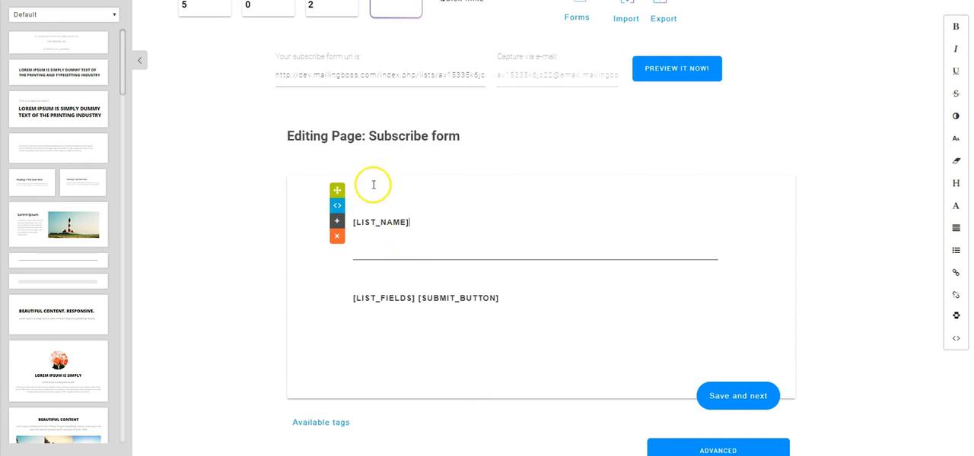
Step: Add the large headline block above [LIST_NAME] and replace its text with "WELCOME TO OUR SUBSCRIBER LIST"
{"action": "scroll", "coordinate": [50, 187], "scroll_direction": "up", "scroll_amount": 2}
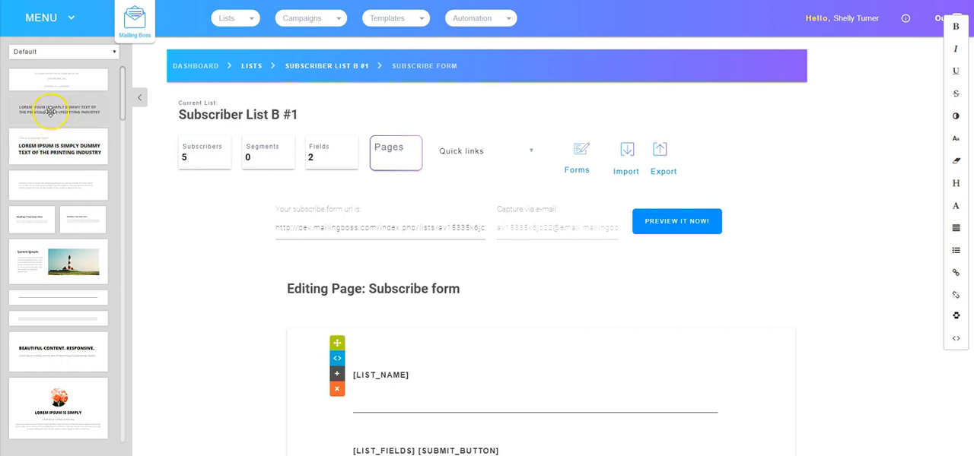
{"action": "left_click_drag", "start_coordinate": [48, 110], "coordinate": [525, 372]}
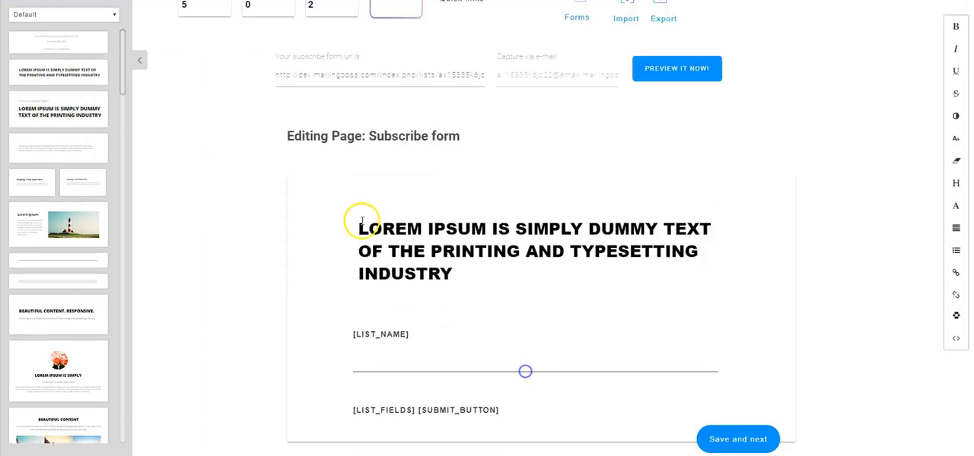
{"action": "left_click_drag", "start_coordinate": [353, 226], "coordinate": [442, 274]}
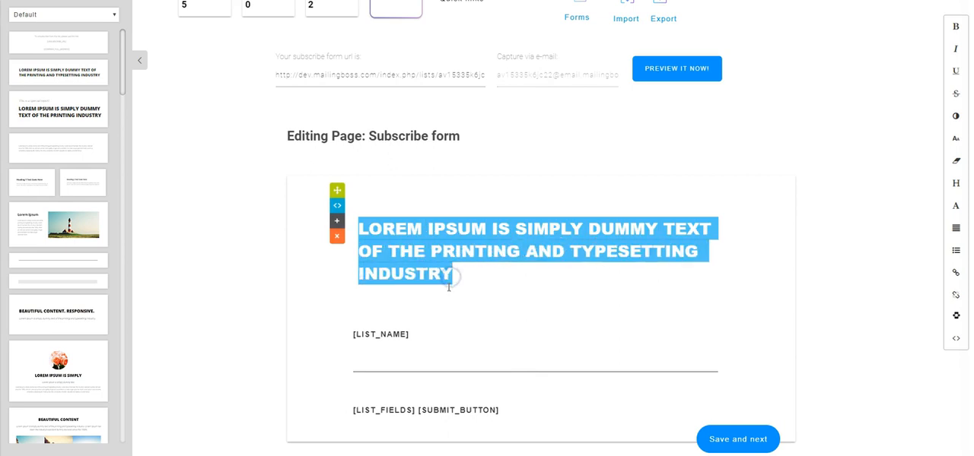
{"action": "type", "text": "WELCOME TO OUR SUBSCRIBER LIST"}
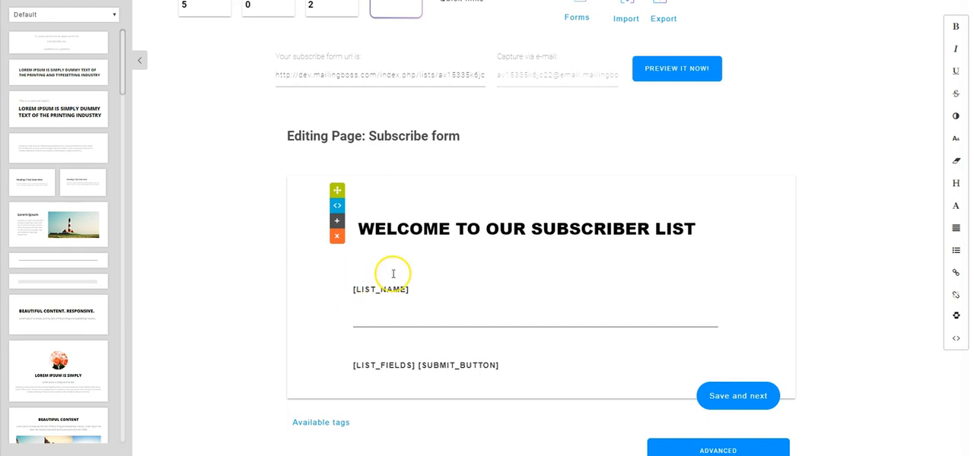
Step: Put the [SUBMIT_BUTTON] tag on its own line below [LIST_FIELDS]
{"action": "scroll", "coordinate": [472, 316], "scroll_direction": "down", "scroll_amount": 1}
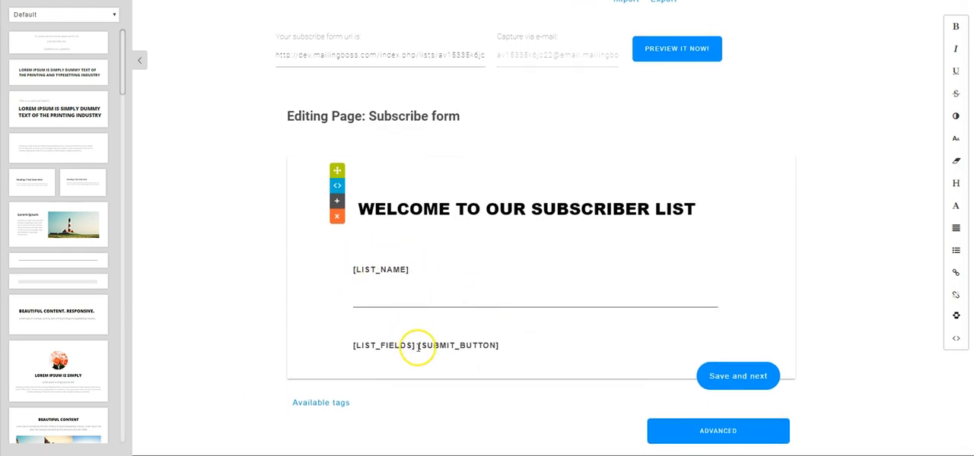
{"action": "left_click", "coordinate": [417, 346]}
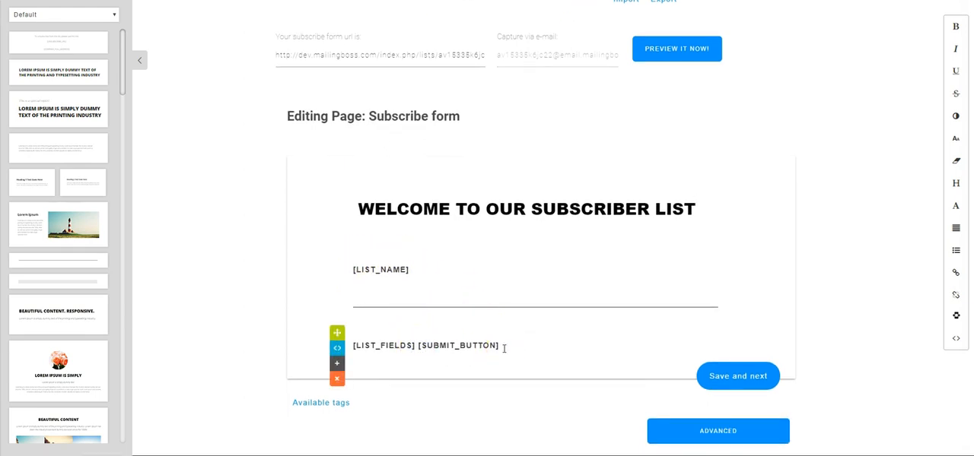
{"action": "key", "text": "Return"}
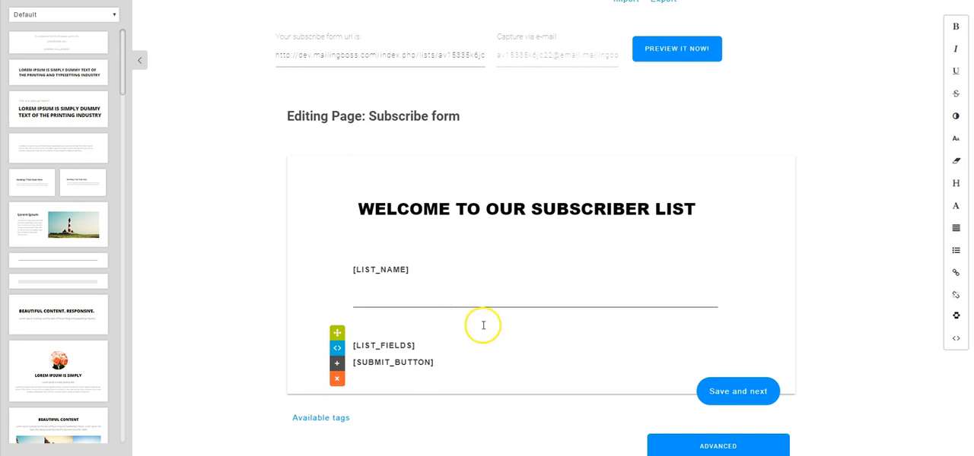
Step: Insert the text block with the lighthouse image between [LIST_NAME] and the divider line, and centre the [LIST_NAME] tag
{"action": "left_click_drag", "start_coordinate": [43, 228], "coordinate": [406, 297]}
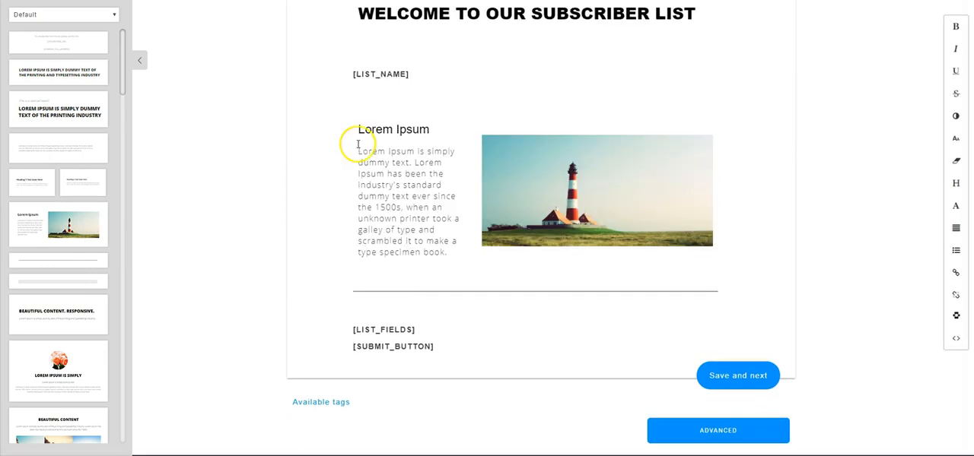
{"action": "mouse_move", "coordinate": [486, 228]}
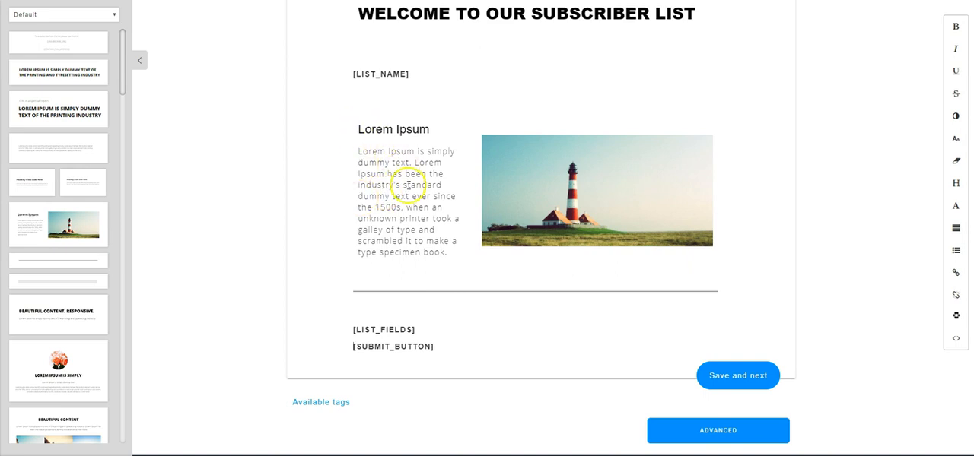
{"action": "scroll", "coordinate": [407, 189], "scroll_direction": "up", "scroll_amount": 2}
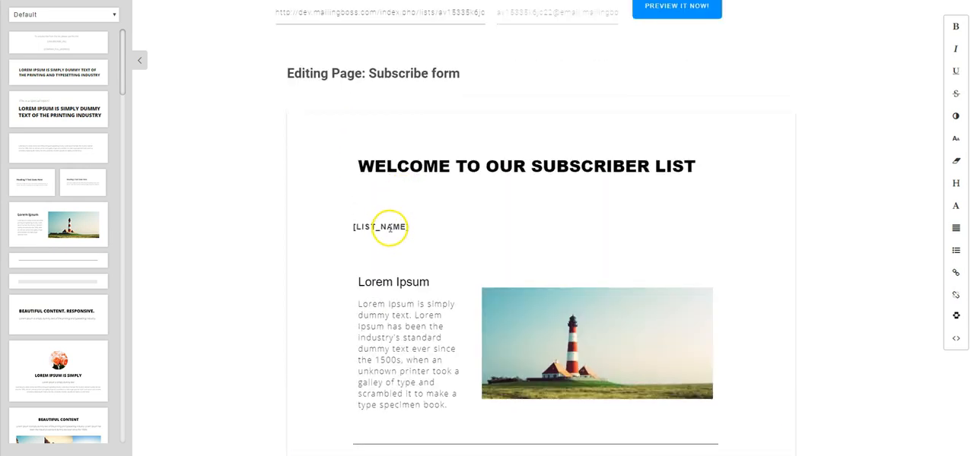
{"action": "mouse_move", "coordinate": [408, 236]}
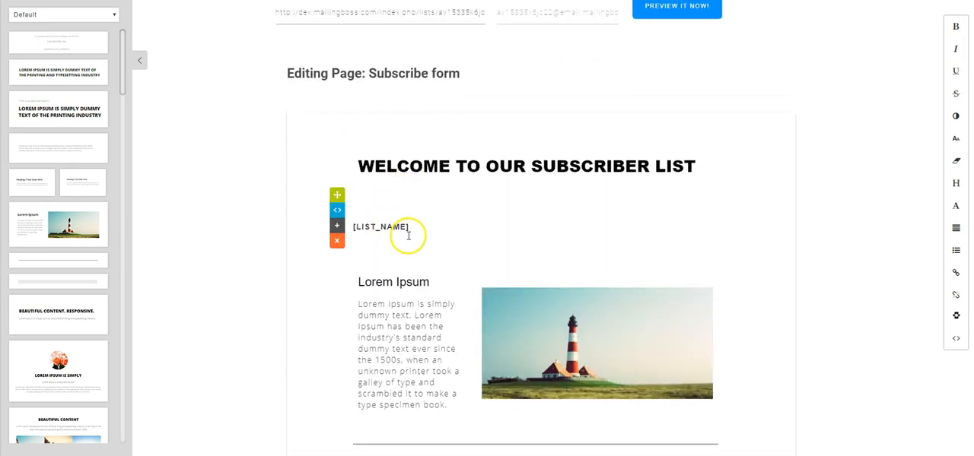
{"action": "left_click", "coordinate": [957, 229]}
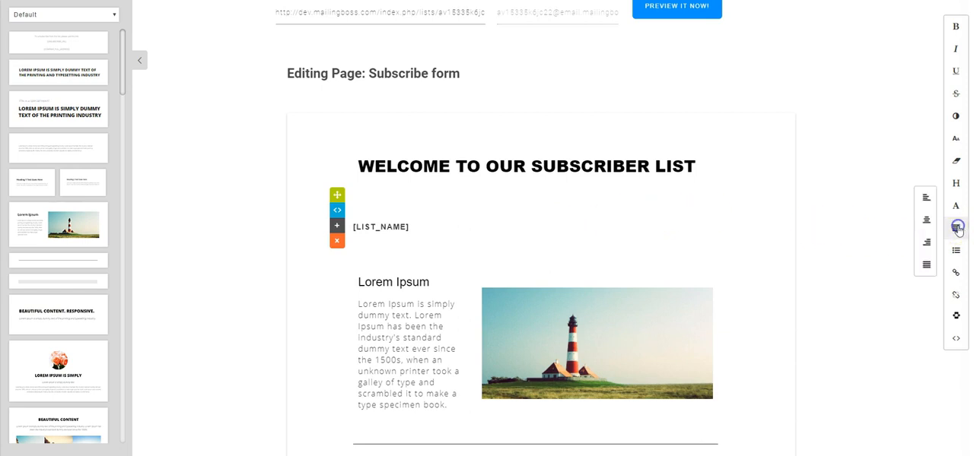
{"action": "left_click", "coordinate": [926, 220]}
Step: Review the edited Subscribe form, save it and open its live preview
{"action": "scroll", "coordinate": [406, 322], "scroll_direction": "down", "scroll_amount": 2}
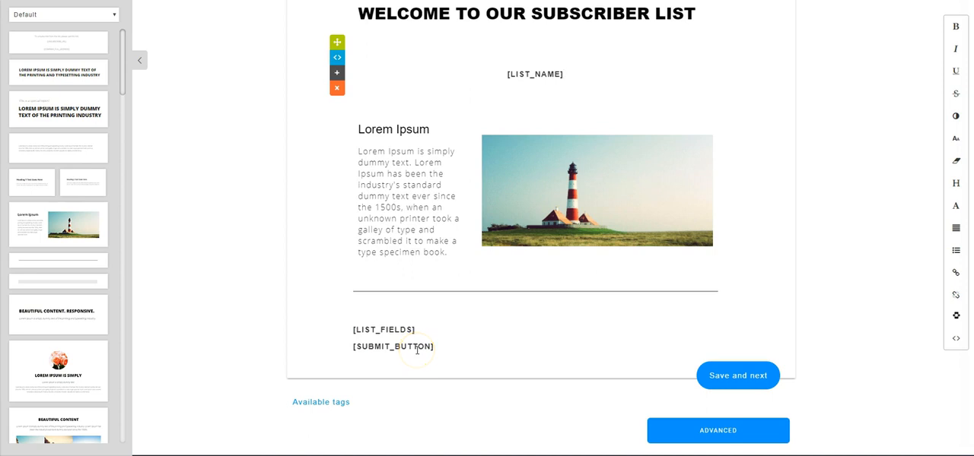
{"action": "scroll", "coordinate": [525, 312], "scroll_direction": "up", "scroll_amount": 3}
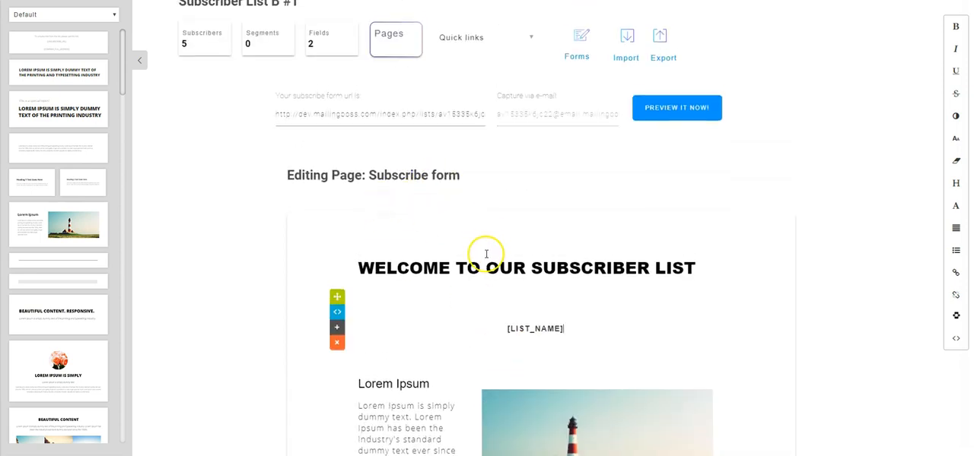
{"action": "scroll", "coordinate": [580, 320], "scroll_direction": "down", "scroll_amount": 3}
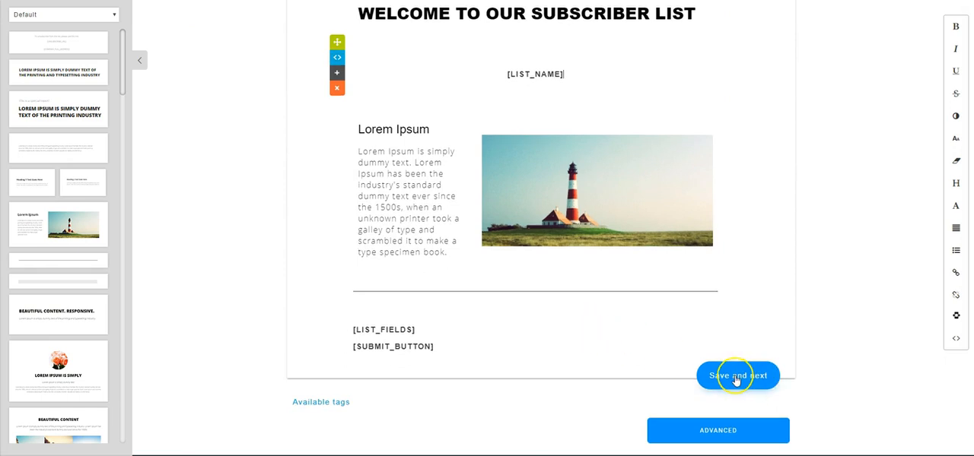
{"action": "left_click", "coordinate": [736, 377]}
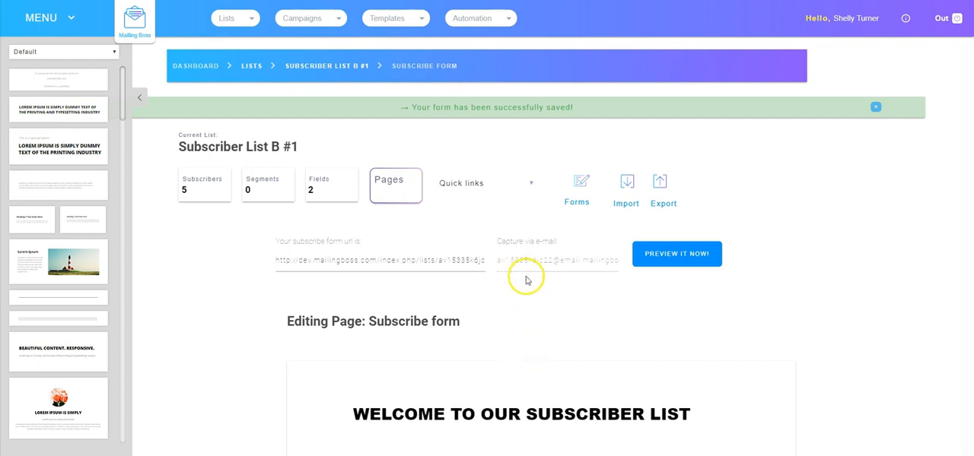
{"action": "left_click", "coordinate": [674, 254]}
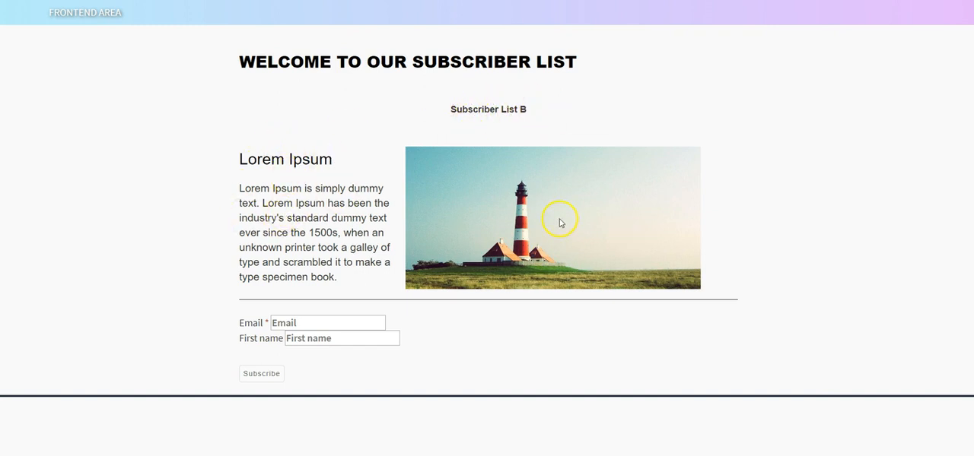
Step: Enter a test subscriber's email address and first name in the previewed form and submit the subscription
{"action": "left_click", "coordinate": [265, 365]}
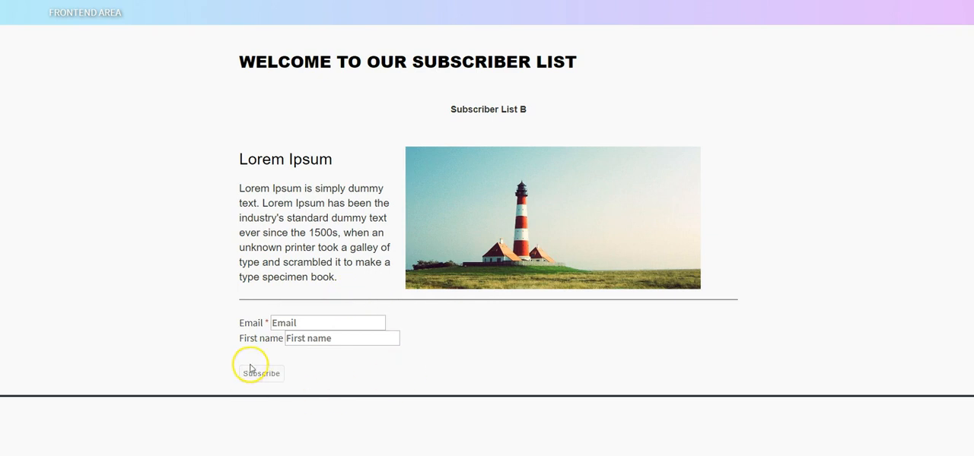
{"action": "left_click", "coordinate": [294, 324]}
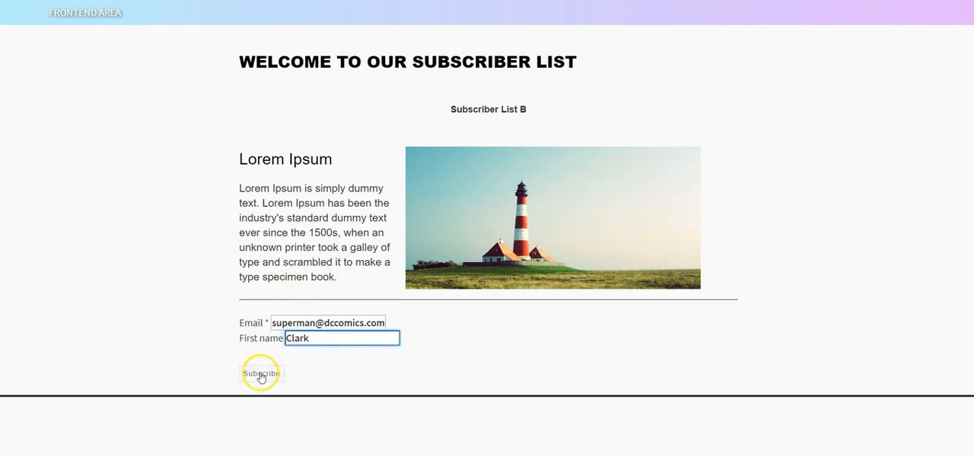
{"action": "left_click", "coordinate": [260, 375]}
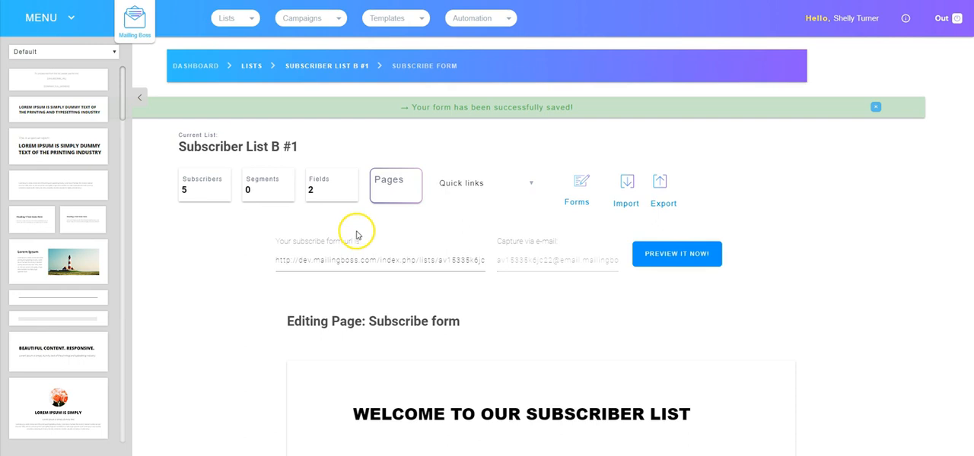
Step: View the Pending subscribe page of the list in the editor, and return to the overview of pages and emails
{"action": "left_click", "coordinate": [390, 187]}
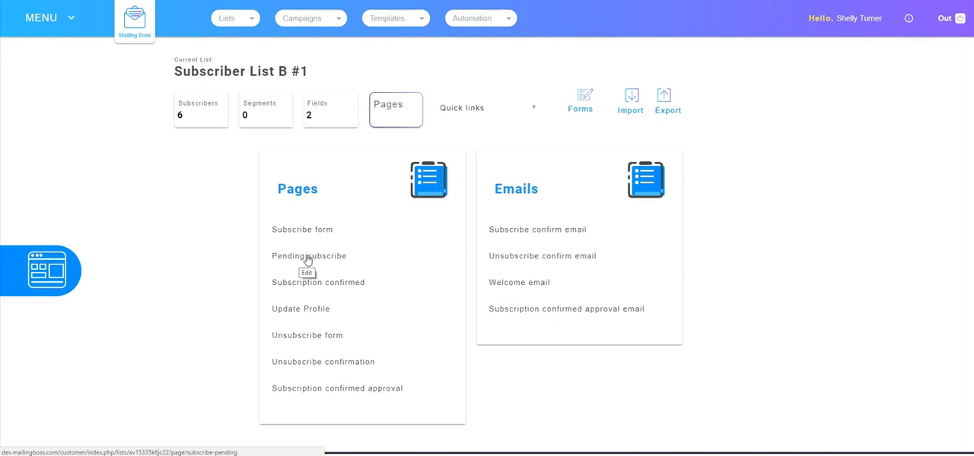
{"action": "left_click", "coordinate": [307, 257]}
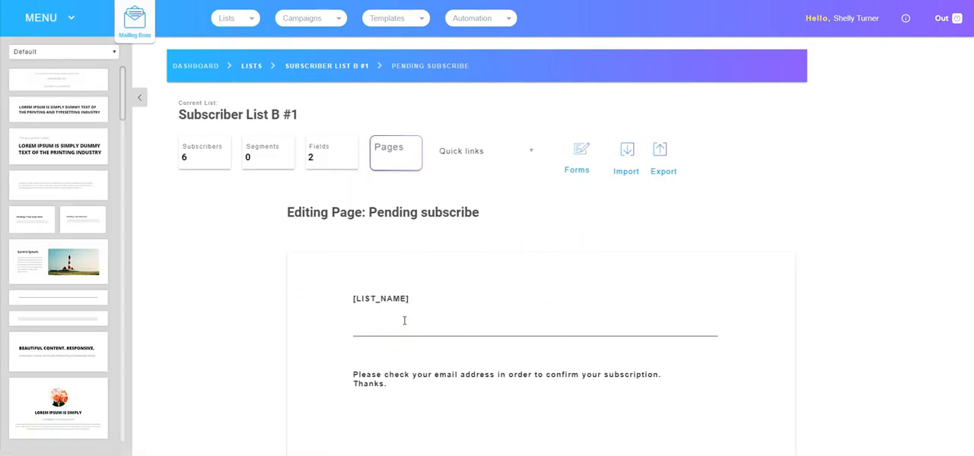
{"action": "left_click", "coordinate": [409, 323]}
{"action": "left_click", "coordinate": [396, 152]}
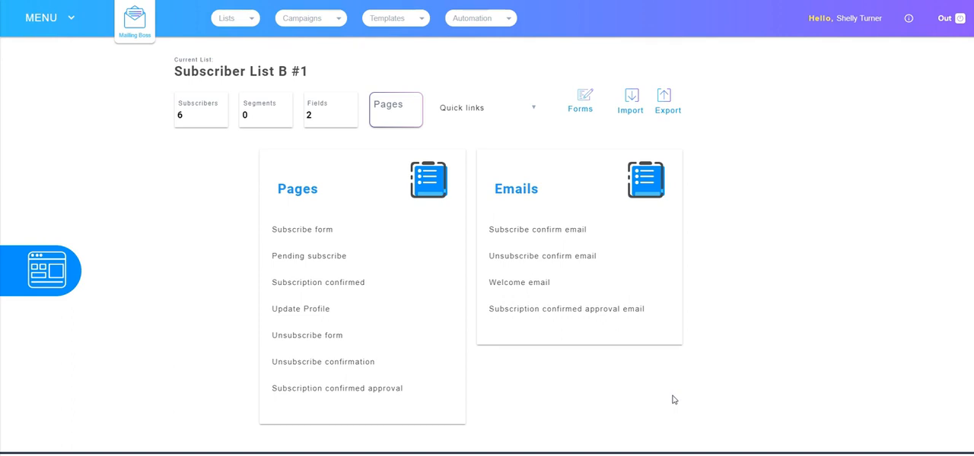
Step: Show the subscribers of Subscriber List B #1 and check the entry of the most recently added subscriber
{"action": "left_click", "coordinate": [198, 104]}
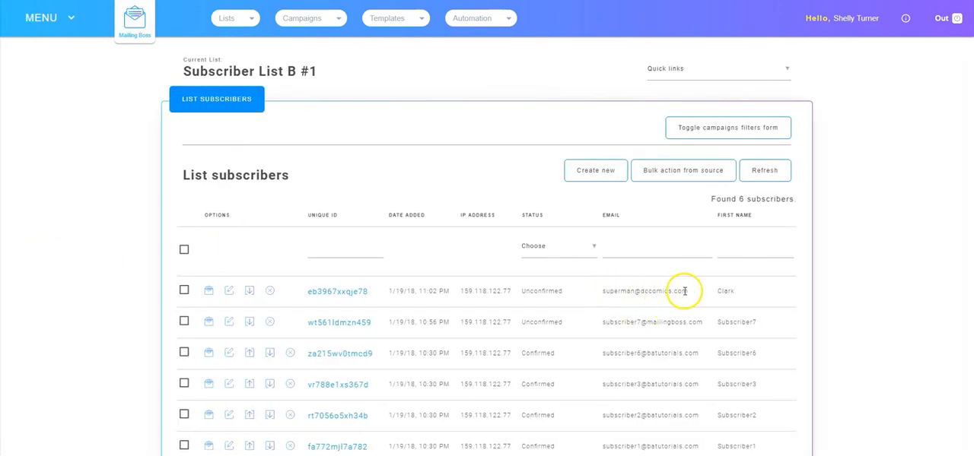
{"action": "left_click", "coordinate": [363, 293]}
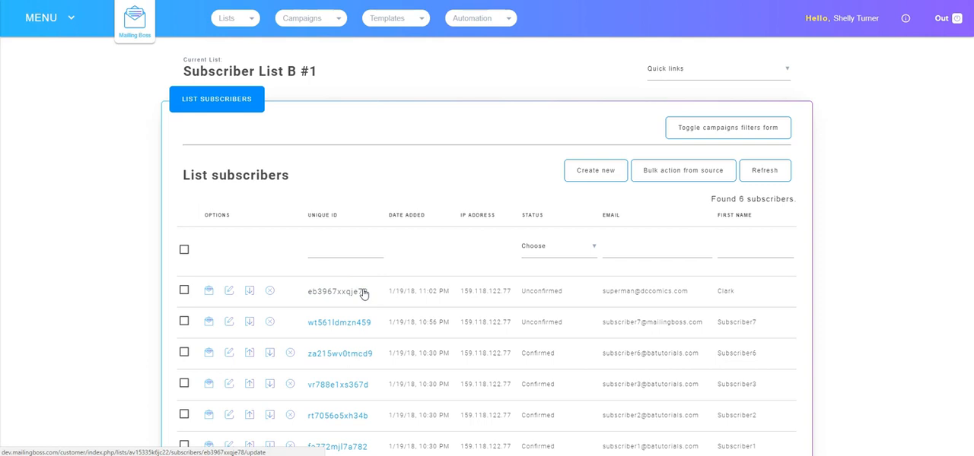
{"action": "left_click", "coordinate": [307, 270]}
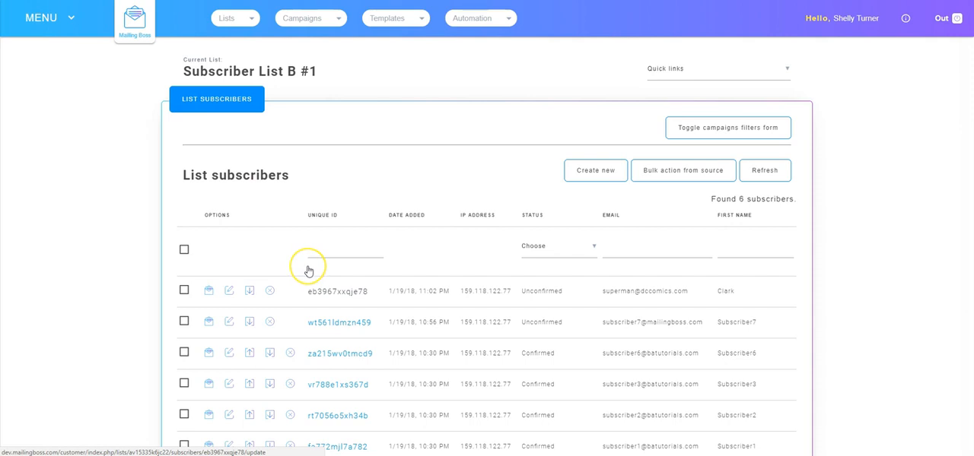